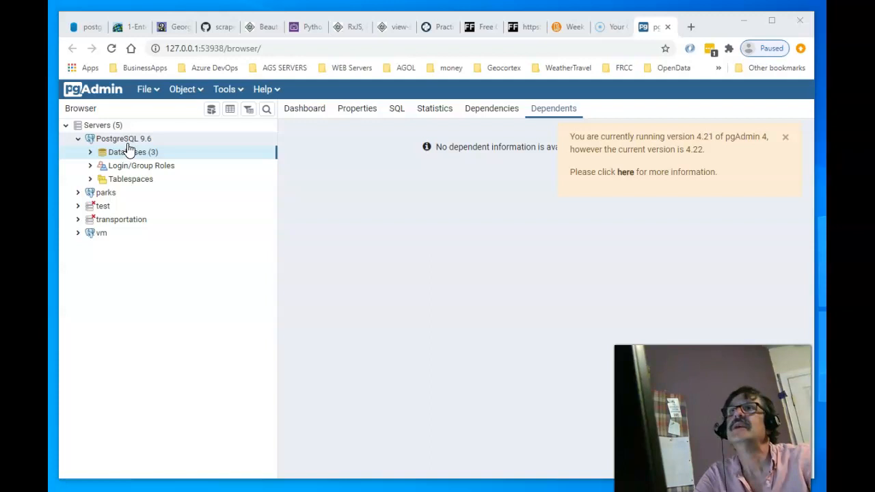
- Search the Tools for 'create enterprise' and open the Create Enterprise Geodatabase tool
{"action": "left_click", "coordinate": [127, 151]}
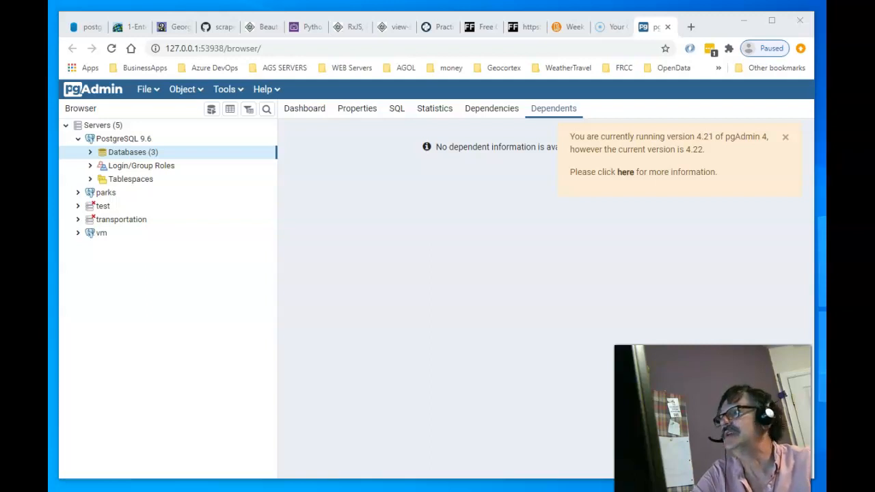
{"action": "key", "text": "alt+Tab"}
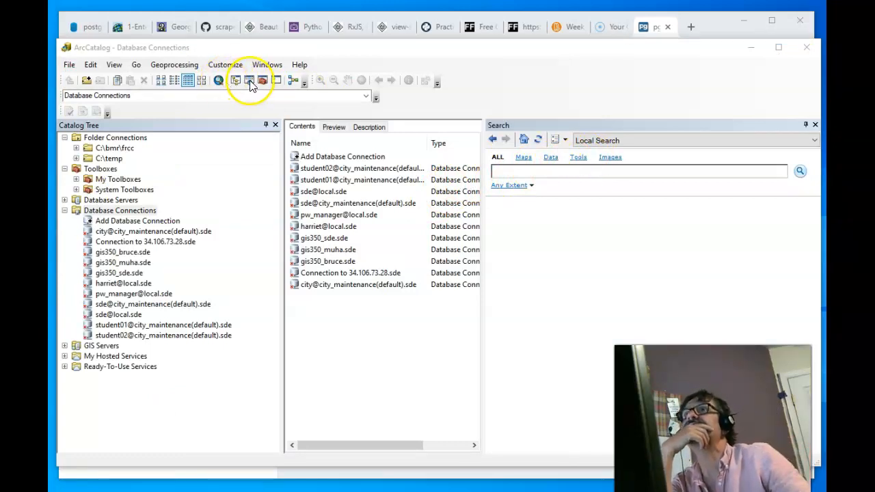
{"action": "left_click", "coordinate": [578, 163]}
{"action": "left_click", "coordinate": [580, 173]}
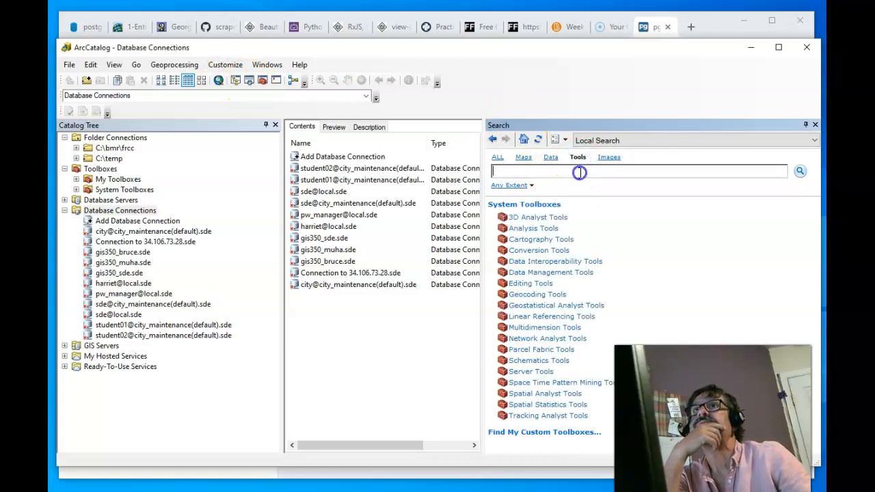
{"action": "type", "text": "create enterpris"}
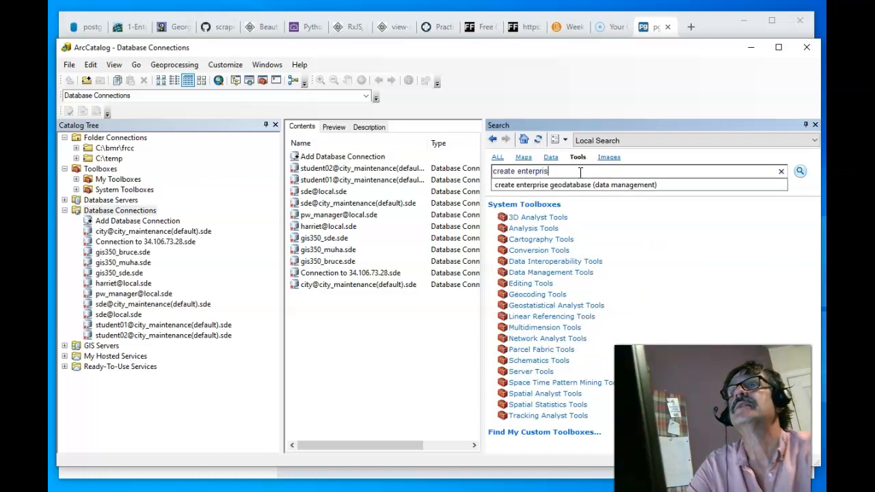
{"action": "type", "text": "e"}
{"action": "left_click", "coordinate": [588, 185]}
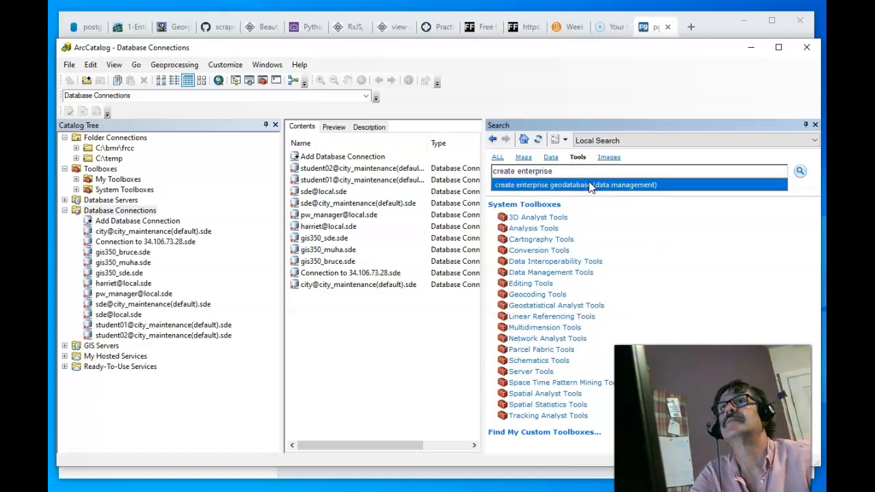
{"action": "left_click", "coordinate": [591, 186]}
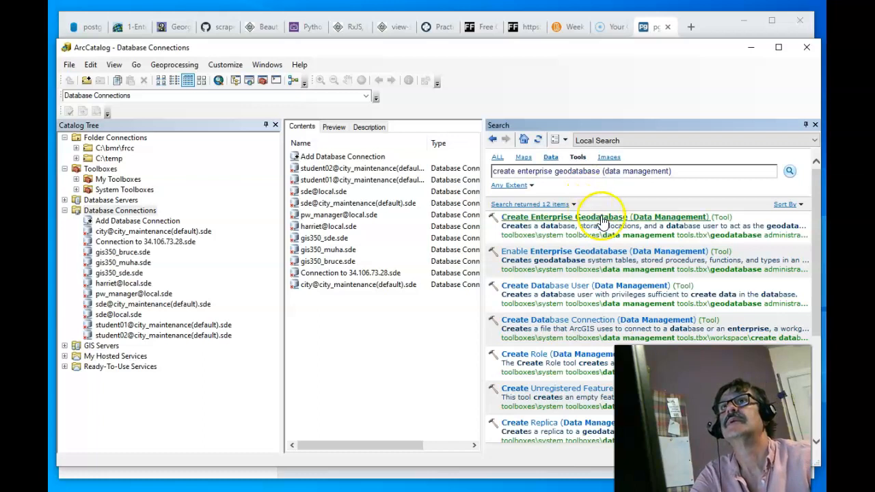
{"action": "left_click", "coordinate": [600, 216]}
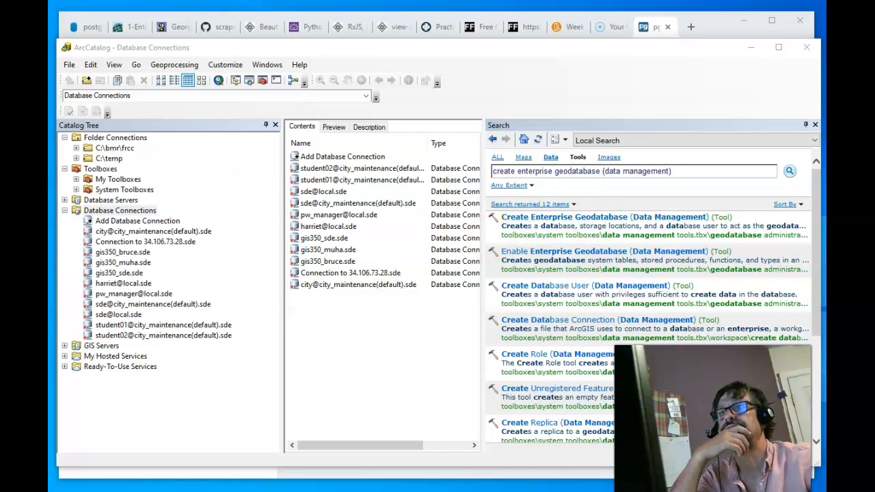
{"action": "left_click_drag", "start_coordinate": [89, 14], "coordinate": [443, 74]}
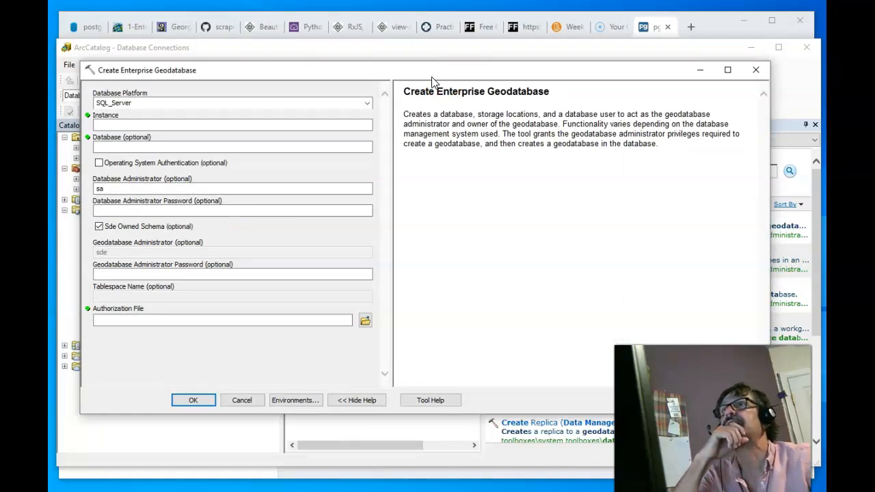
- Set the database platform to PostgreSQL and the instance to 127.0.0.1
{"action": "left_click", "coordinate": [366, 107]}
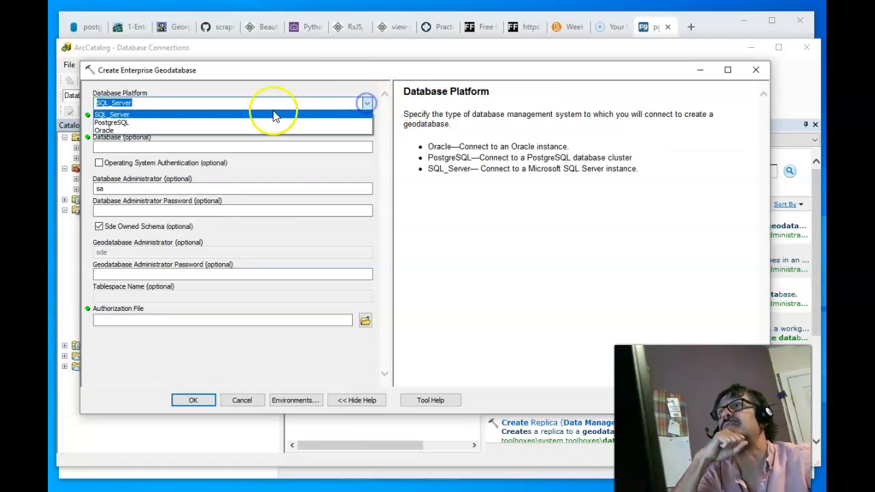
{"action": "left_click", "coordinate": [251, 123]}
{"action": "left_click", "coordinate": [250, 123]}
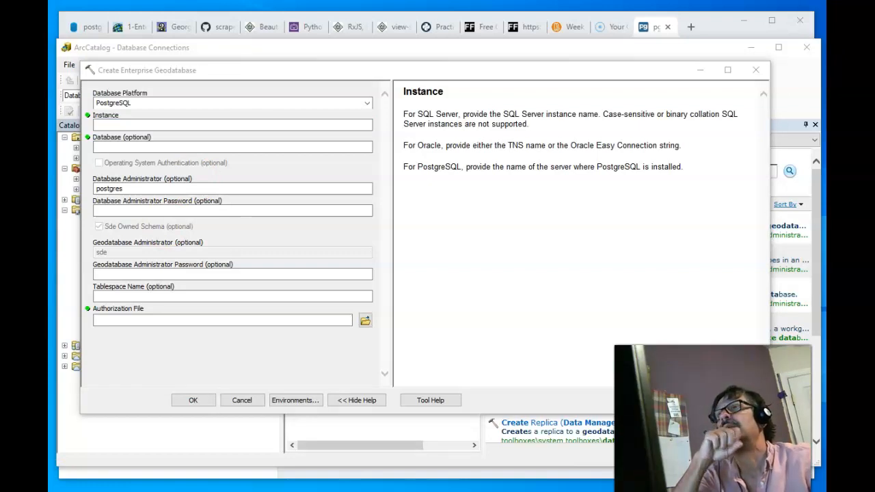
{"action": "left_click", "coordinate": [232, 126]}
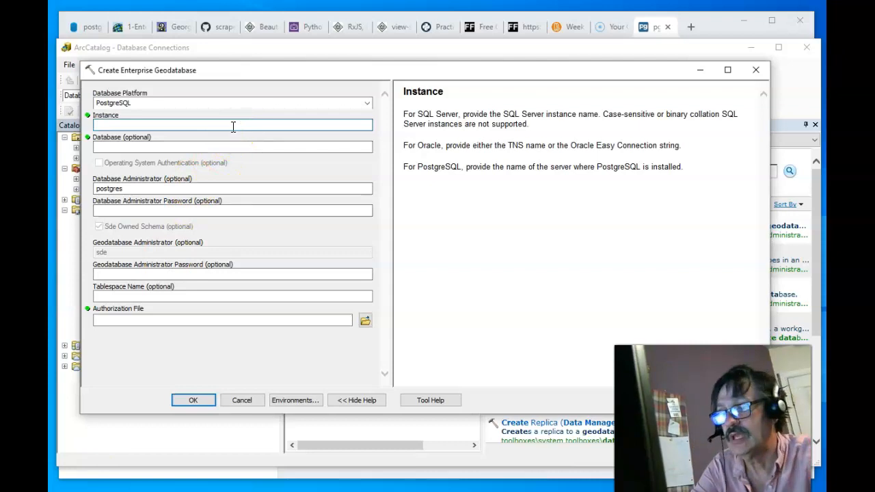
{"action": "type", "text": "127."}
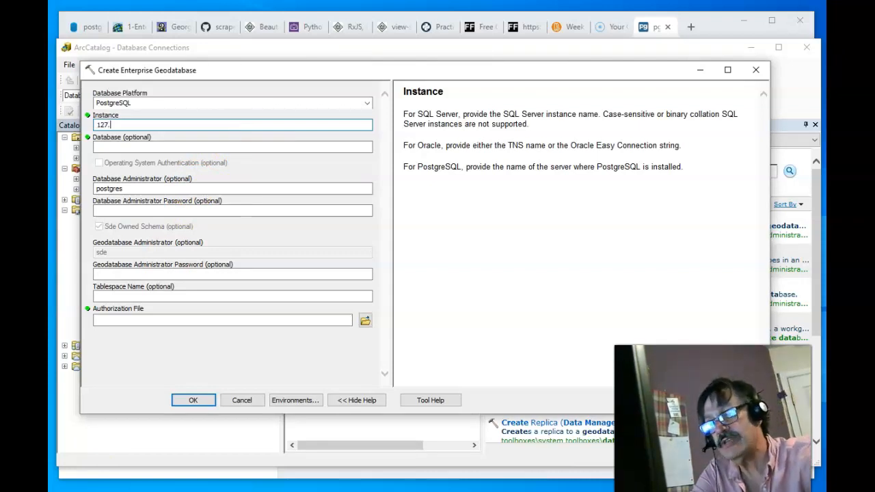
{"action": "type", "text": "0.0.1"}
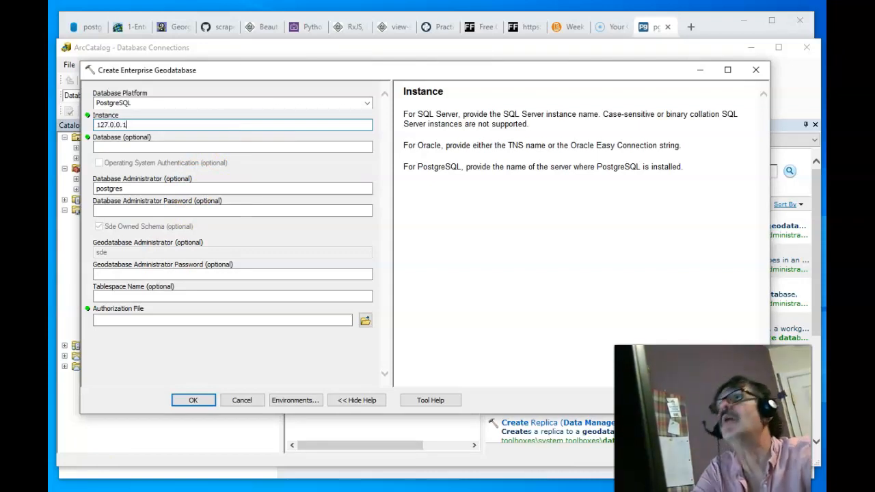
{"action": "key", "text": "Tab"}
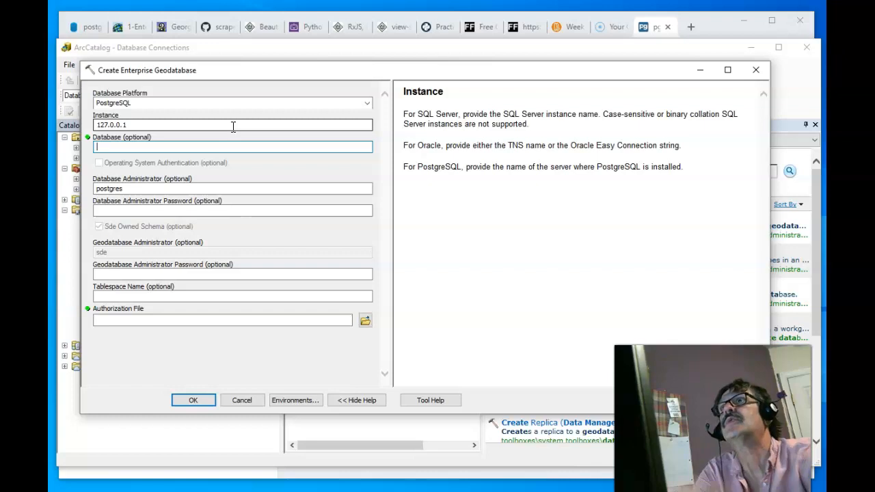
- Enter bmr_maintenance as the database and keep postgres as database administrator
{"action": "left_click", "coordinate": [279, 150]}
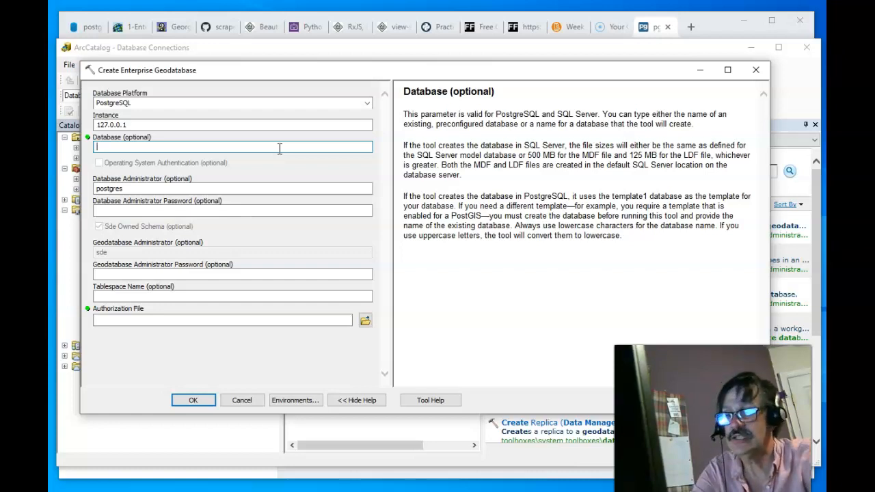
{"action": "type", "text": "bmr"}
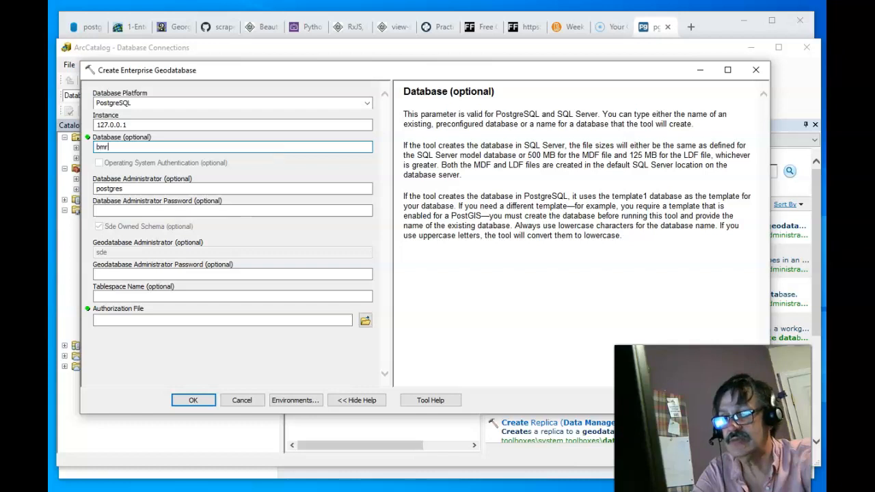
{"action": "type", "text": "_main"}
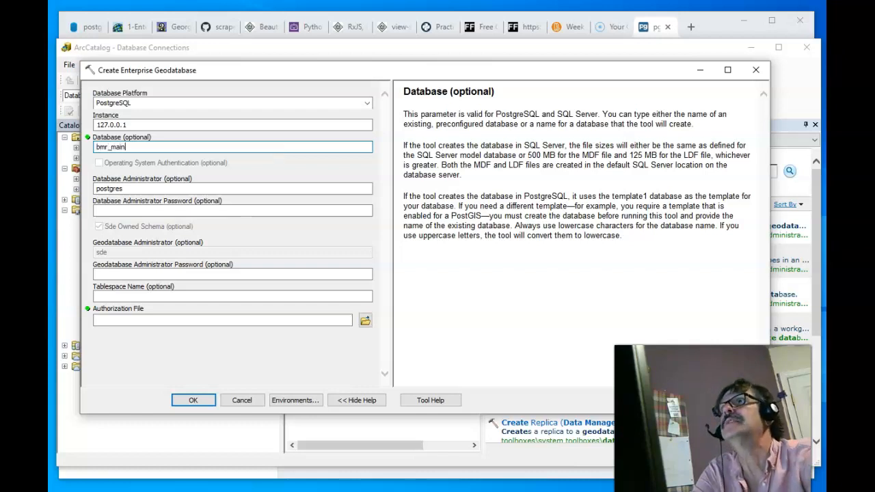
{"action": "type", "text": "tenance"}
{"action": "key", "text": "Tab"}
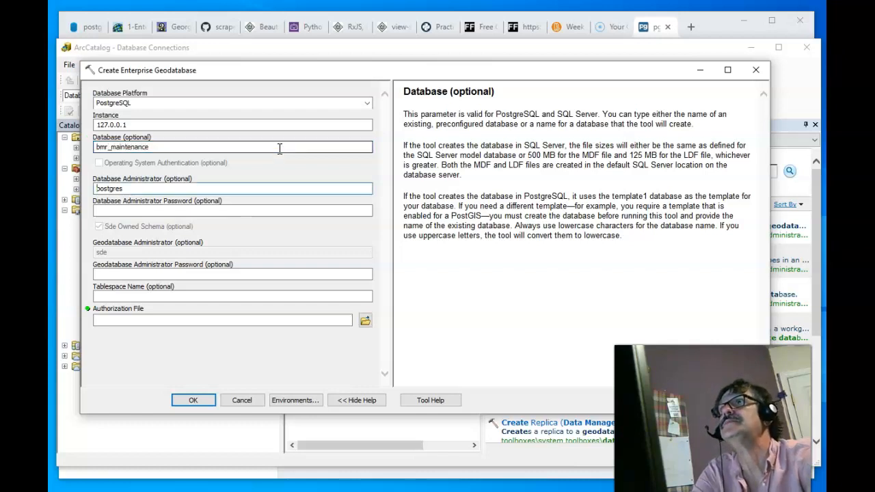
{"action": "left_click", "coordinate": [281, 184]}
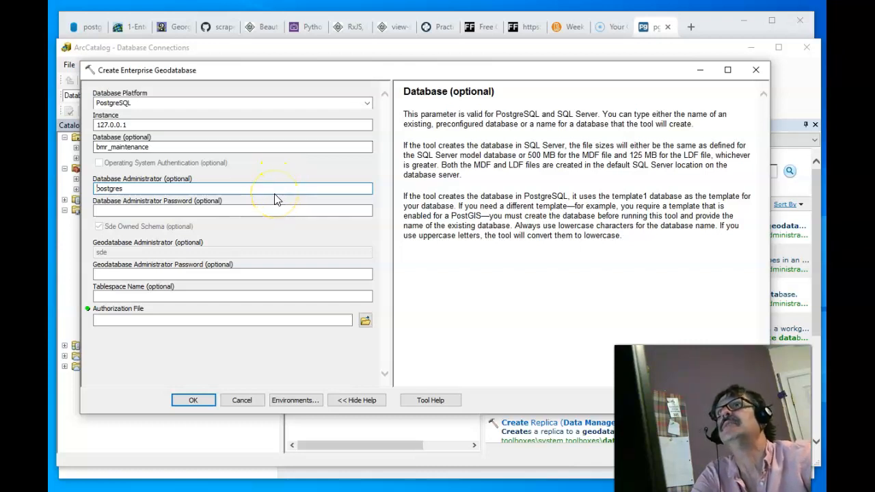
{"action": "left_click", "coordinate": [276, 190]}
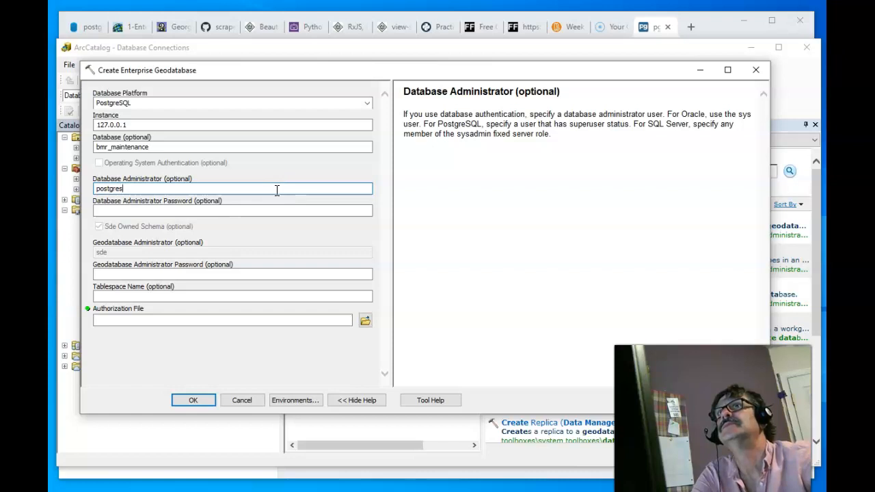
{"action": "left_click", "coordinate": [276, 209]}
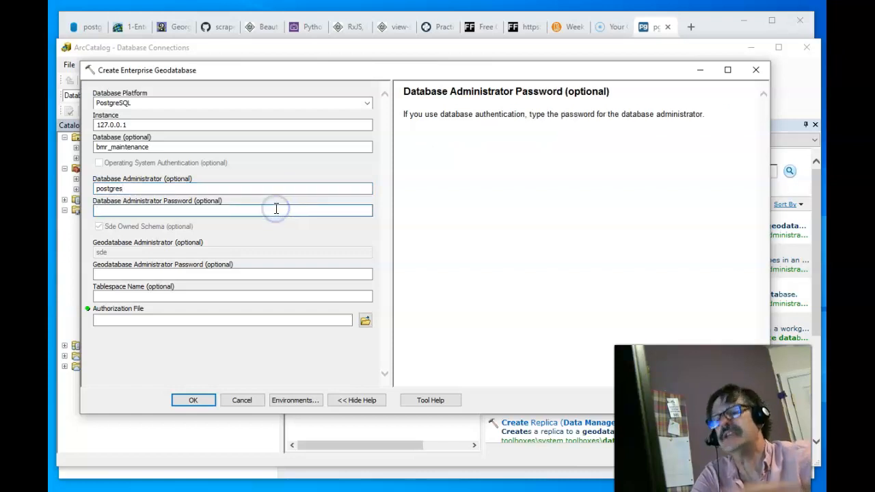
- Enter the database administrator password and turn on the Sde Owned Schema option
{"action": "type", "text": "postgres"}
{"action": "key", "text": "Tab"}
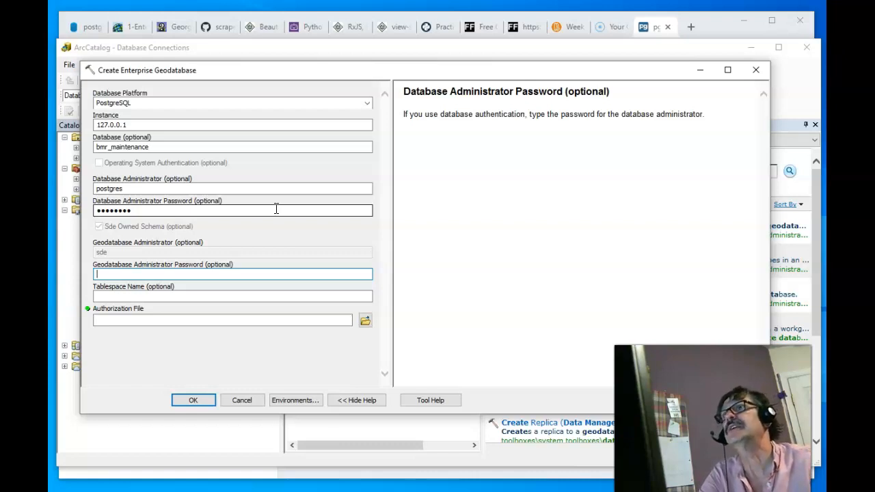
{"action": "left_click", "coordinate": [99, 228]}
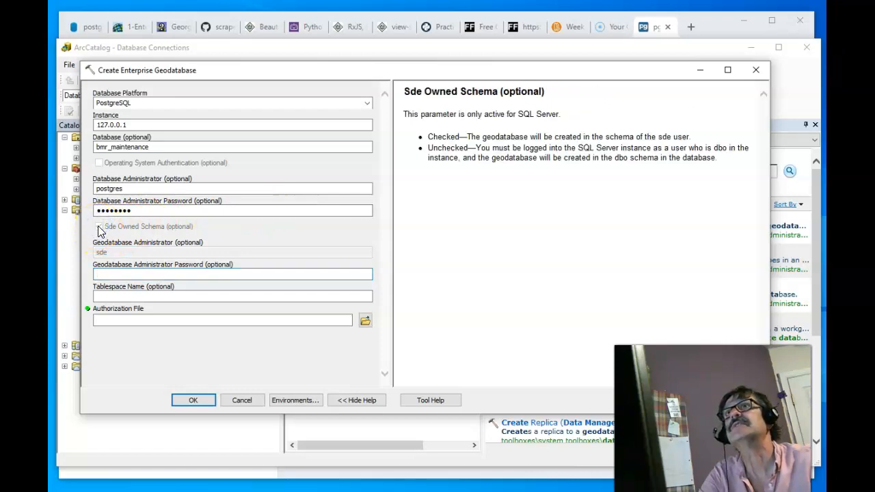
{"action": "left_click", "coordinate": [99, 229]}
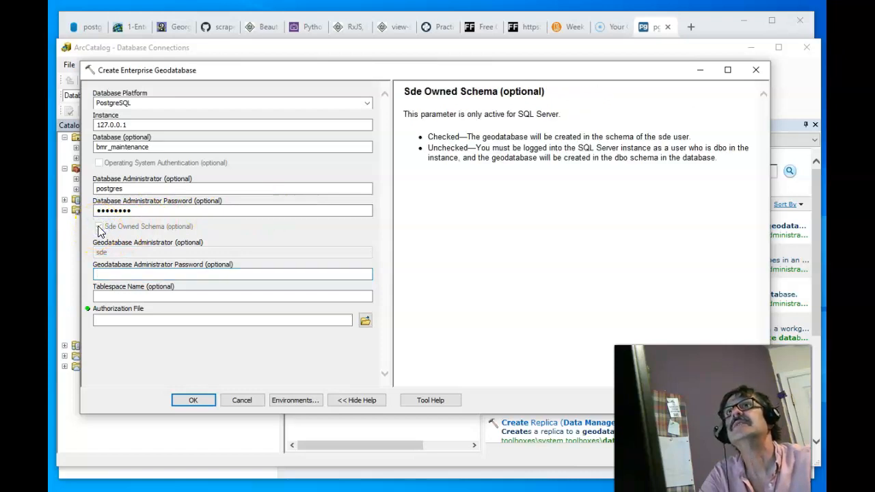
{"action": "left_click", "coordinate": [123, 272]}
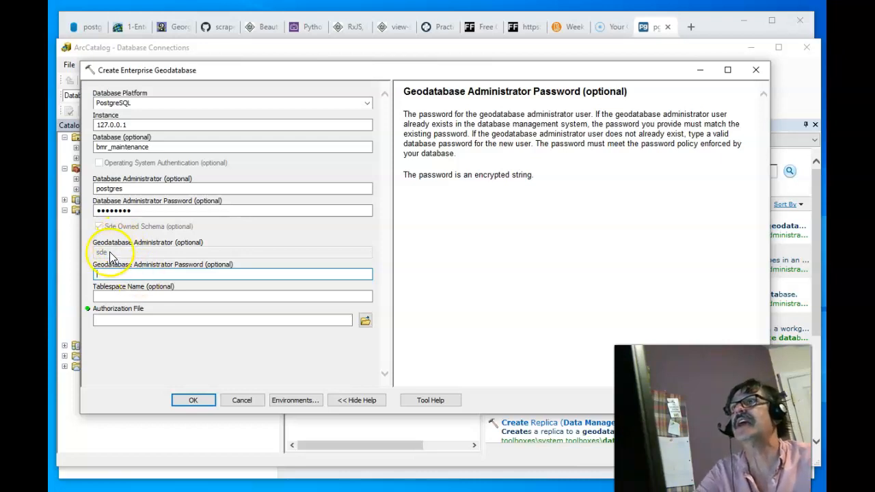
- Enter the sde geodatabase administrator password
{"action": "left_click", "coordinate": [128, 276]}
{"action": "type", "text": "sde"}
{"action": "key", "text": "Tab"}
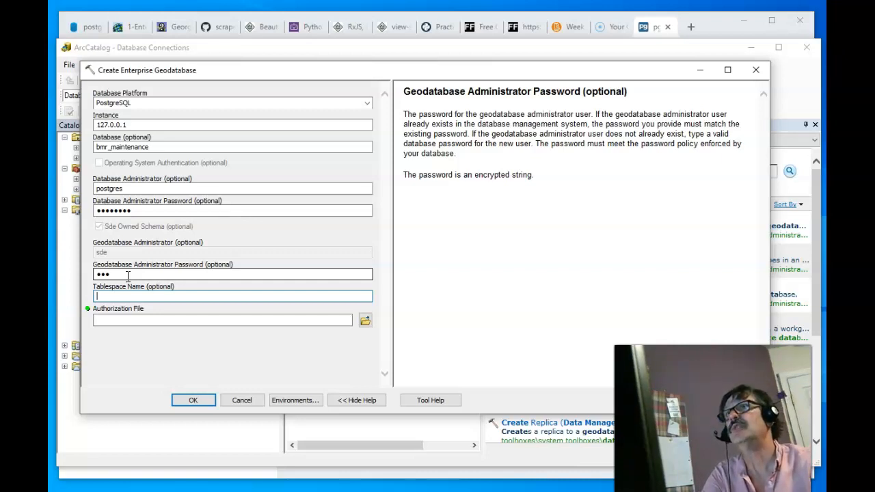
{"action": "left_click", "coordinate": [181, 319]}
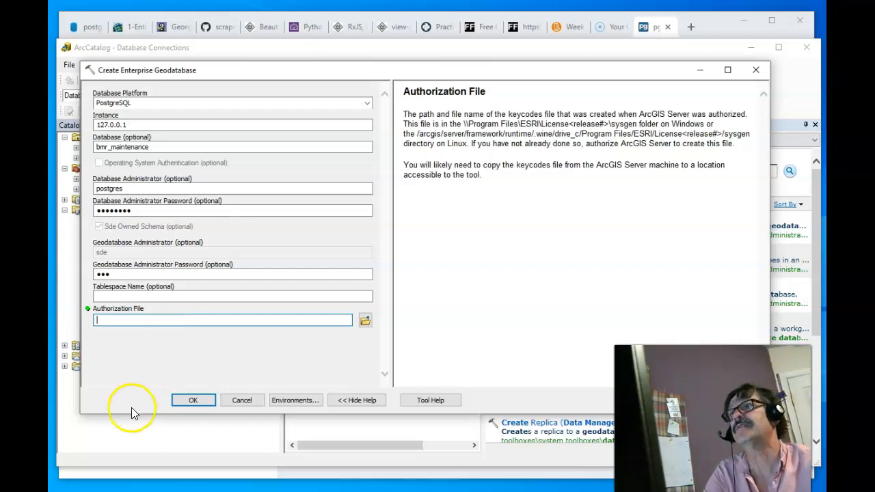
- Download keycodes.txt from the course module into the C:\bmr\frcc\gis350 folder
{"action": "left_click", "coordinate": [567, 27]}
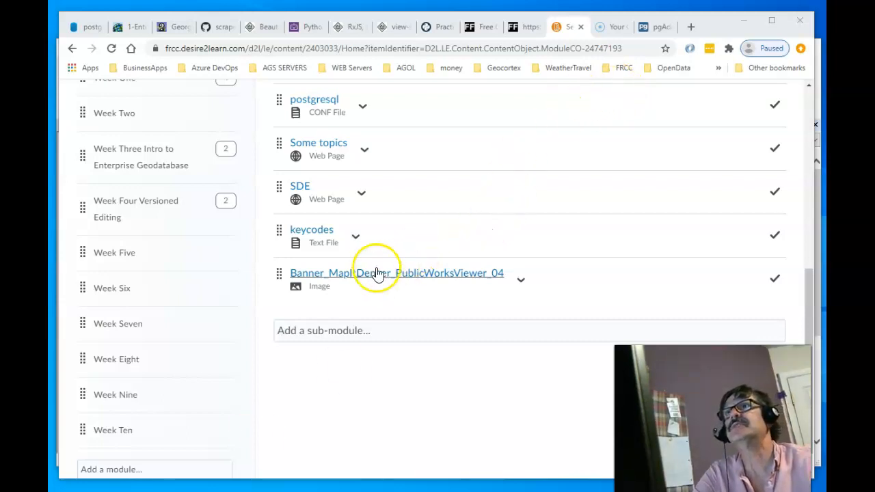
{"action": "left_click", "coordinate": [359, 241]}
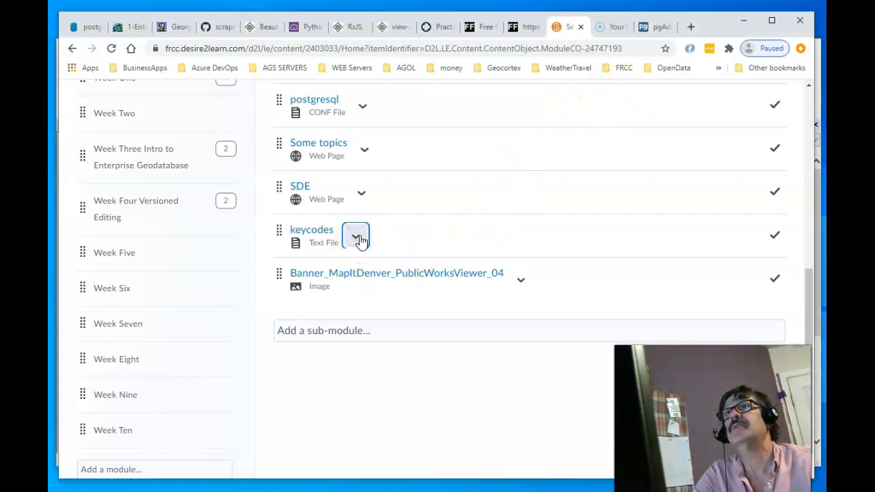
{"action": "left_click", "coordinate": [412, 382]}
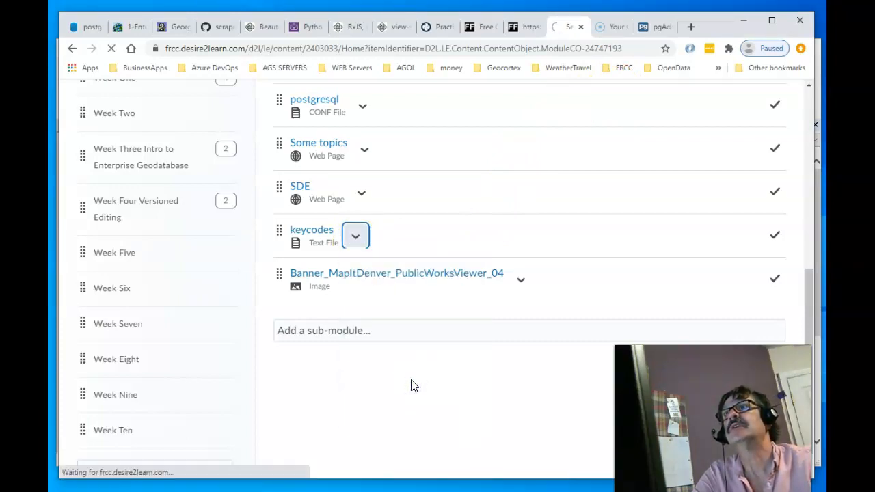
{"action": "left_click", "coordinate": [416, 373]}
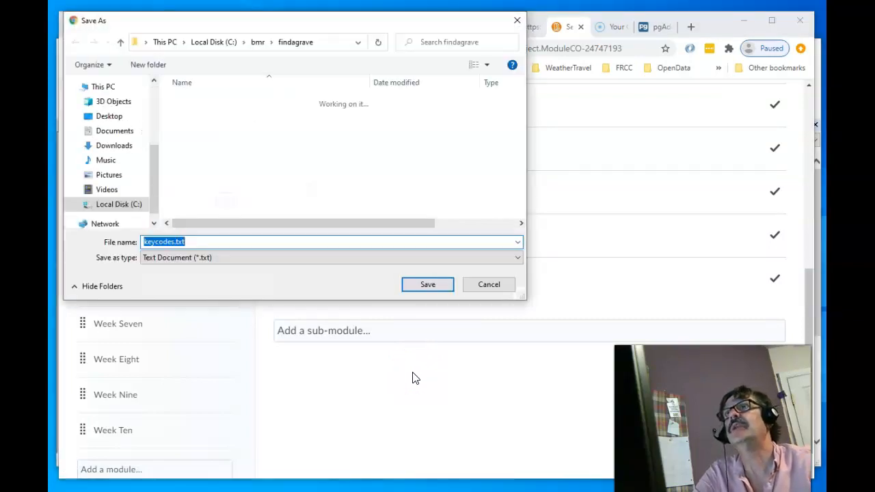
{"action": "left_click", "coordinate": [253, 41]}
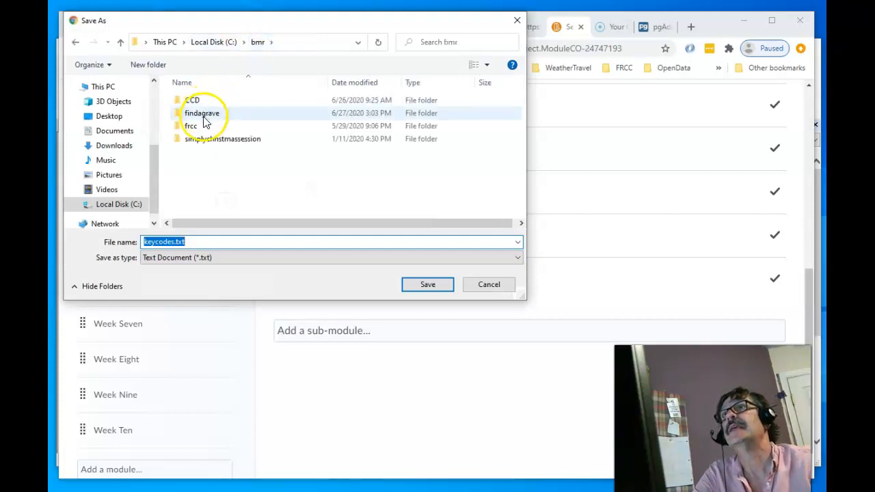
{"action": "left_click", "coordinate": [202, 126]}
{"action": "double_click", "coordinate": [203, 127]}
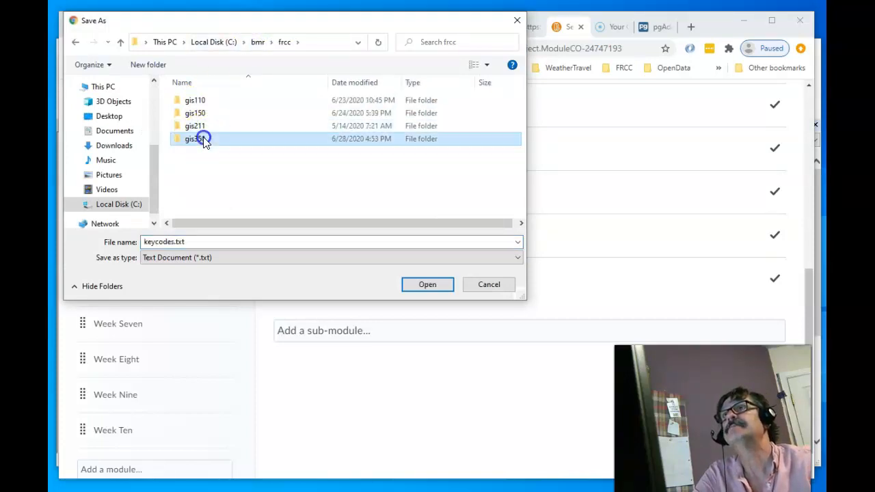
{"action": "double_click", "coordinate": [198, 139]}
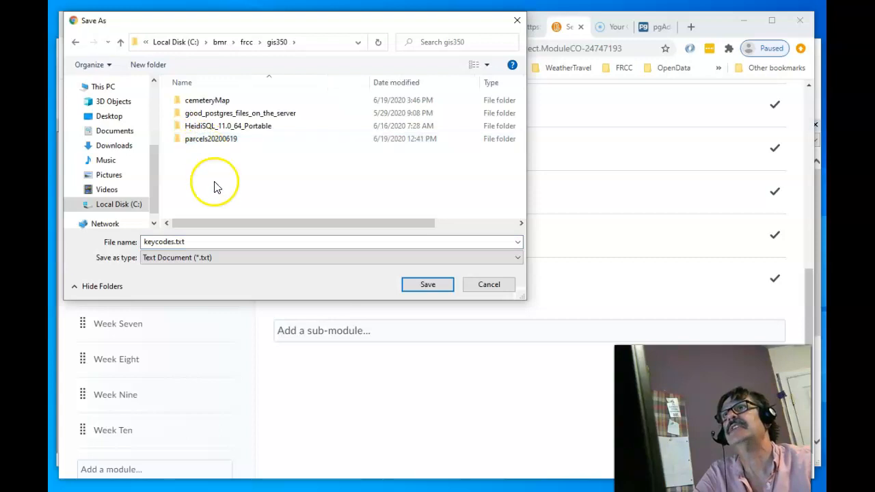
{"action": "left_click", "coordinate": [426, 286]}
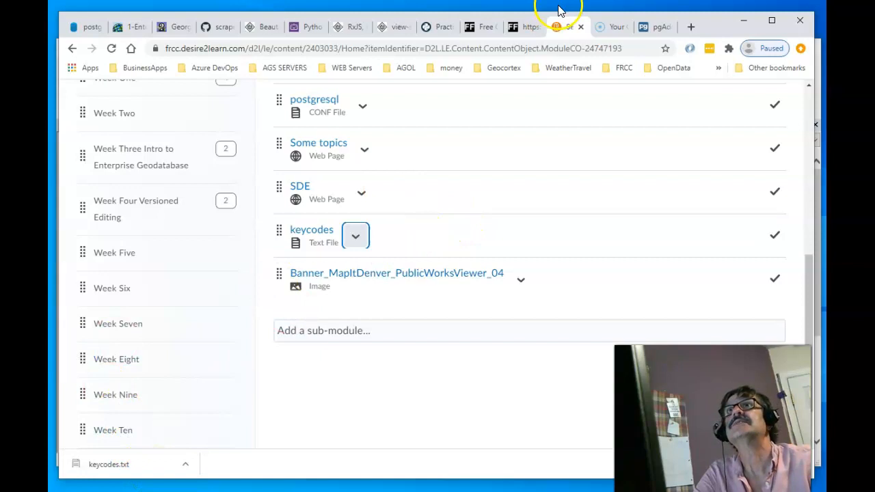
{"action": "left_click", "coordinate": [818, 93]}
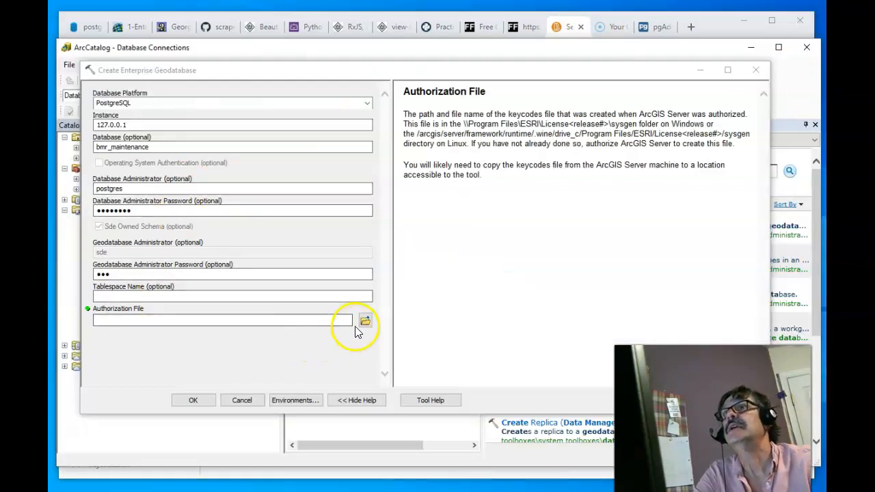
- Choose keycodes from the gis350 folder as the authorization file
{"action": "left_click", "coordinate": [365, 321]}
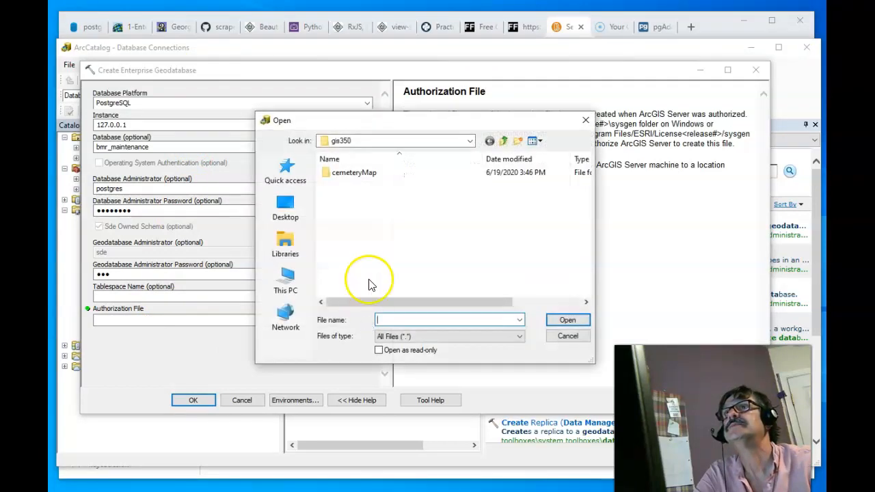
{"action": "left_click", "coordinate": [470, 141]}
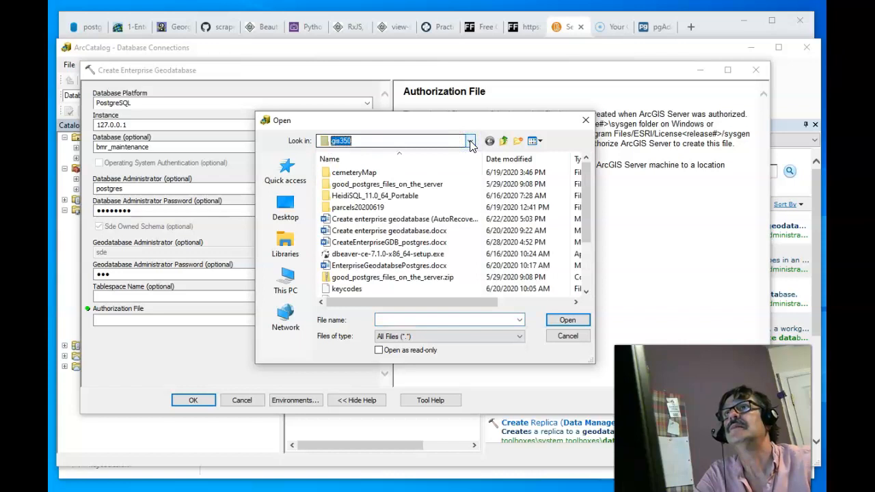
{"action": "left_click", "coordinate": [356, 290]}
{"action": "left_click_drag", "start_coordinate": [471, 302], "coordinate": [413, 298]}
{"action": "left_click", "coordinate": [568, 321]}
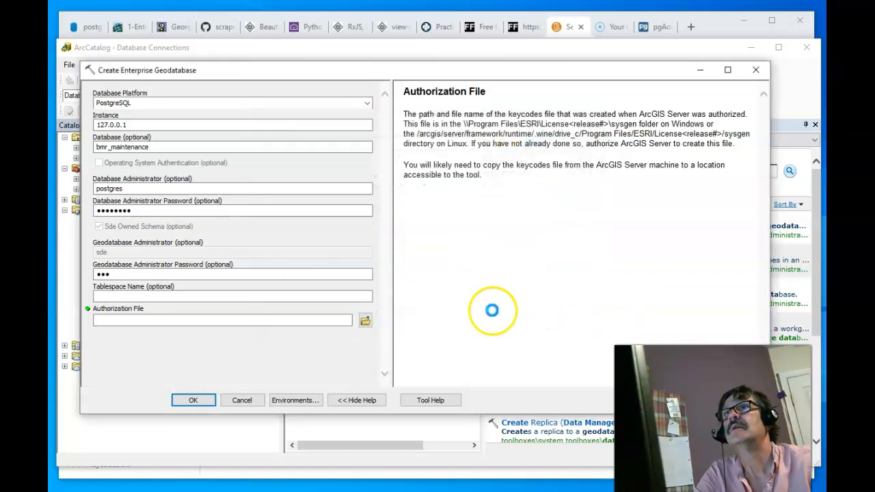
- Run the tool to create the bmr_maintenance geodatabase and wait for the success message
{"action": "left_click", "coordinate": [156, 408]}
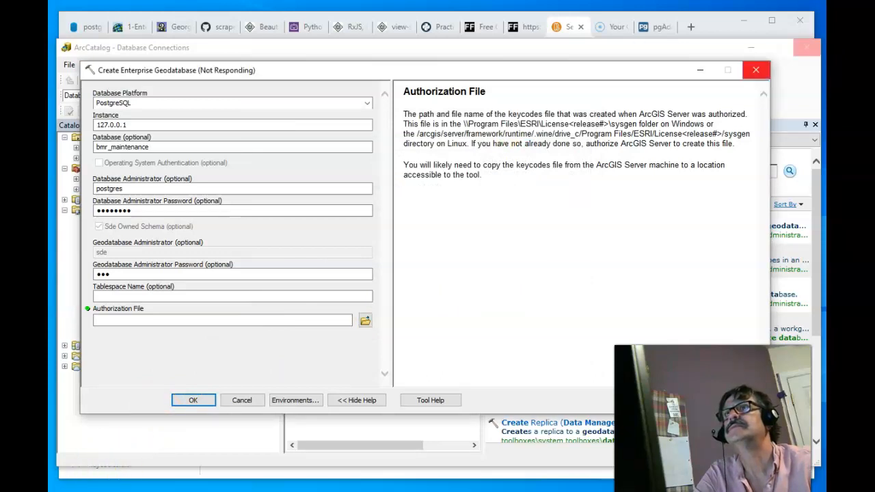
{"action": "left_click", "coordinate": [187, 400]}
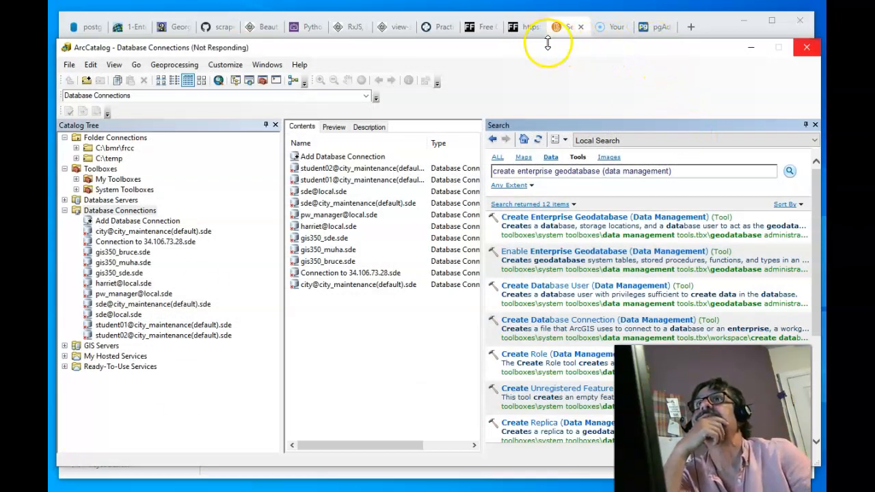
{"action": "left_click_drag", "start_coordinate": [550, 51], "coordinate": [514, 43]}
{"action": "left_click_drag", "start_coordinate": [458, 23], "coordinate": [415, 25]}
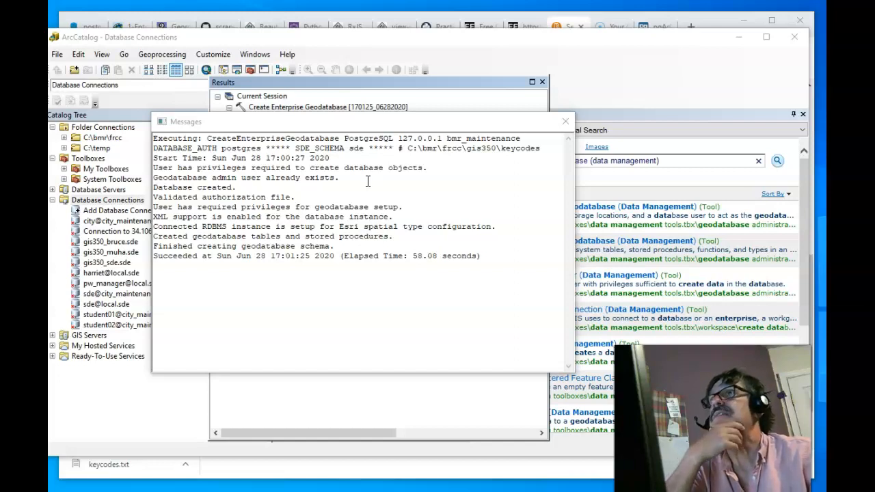
- Close the Messages window to reveal the Results pane showing Enterprise Geodatabase created: true
{"action": "left_click", "coordinate": [301, 197]}
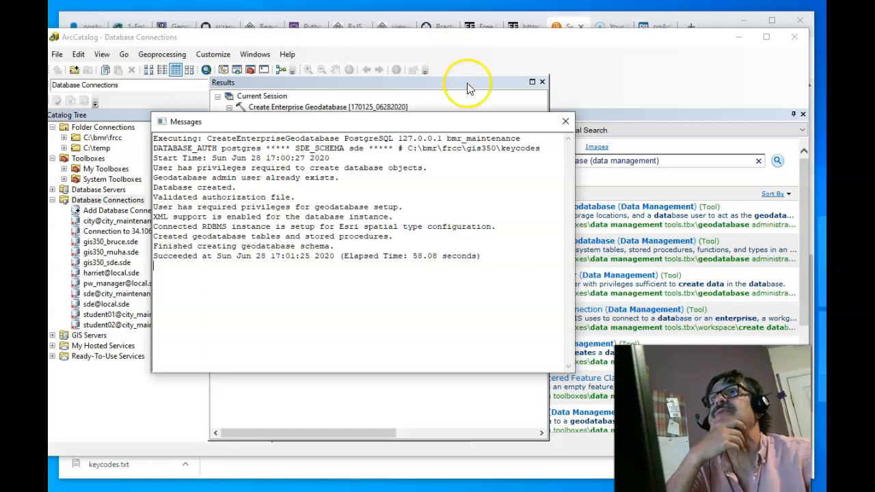
{"action": "left_click", "coordinate": [565, 123]}
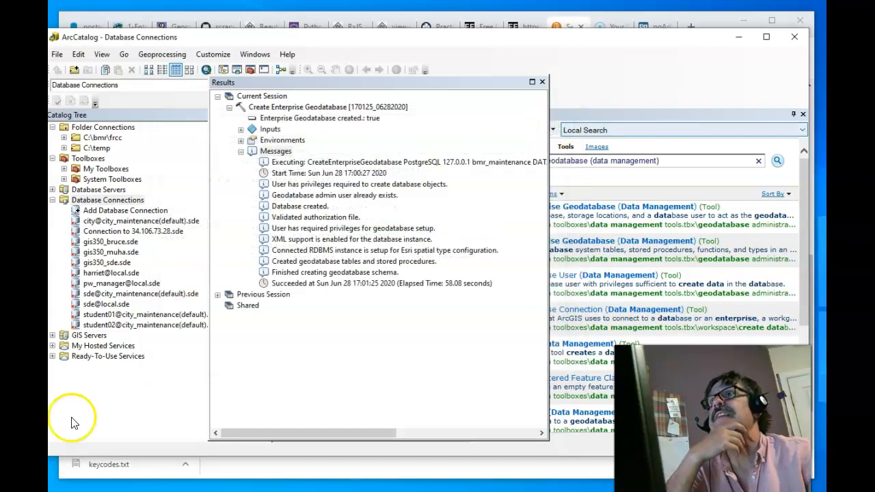